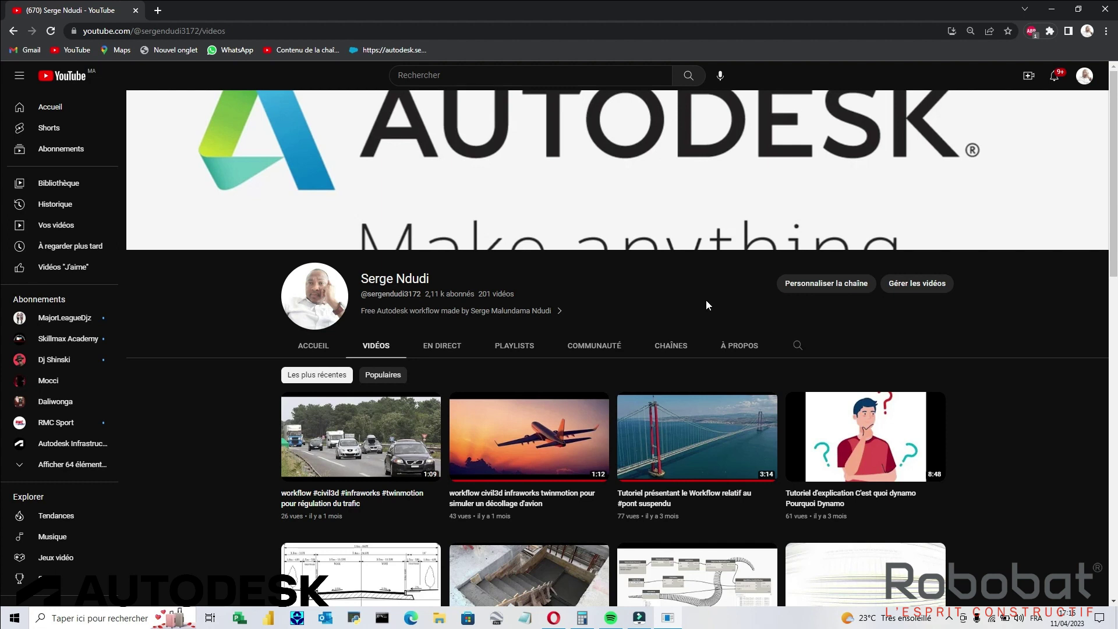
# - In a new tab, run the recent Google search 'free download revit content'
pyautogui.click(157, 10)
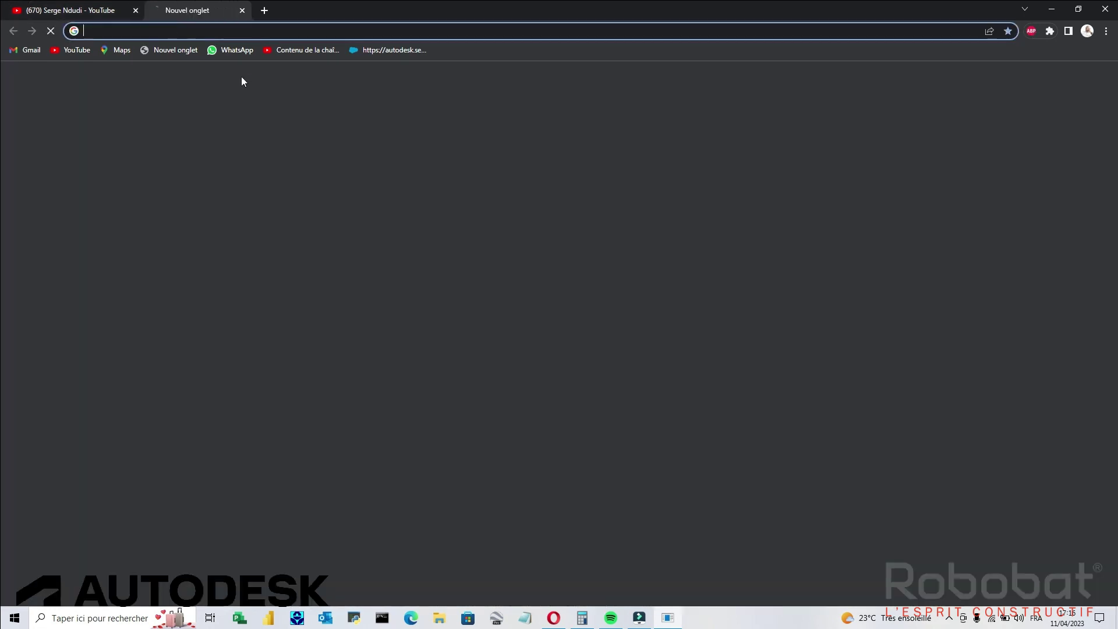
pyautogui.click(458, 243)
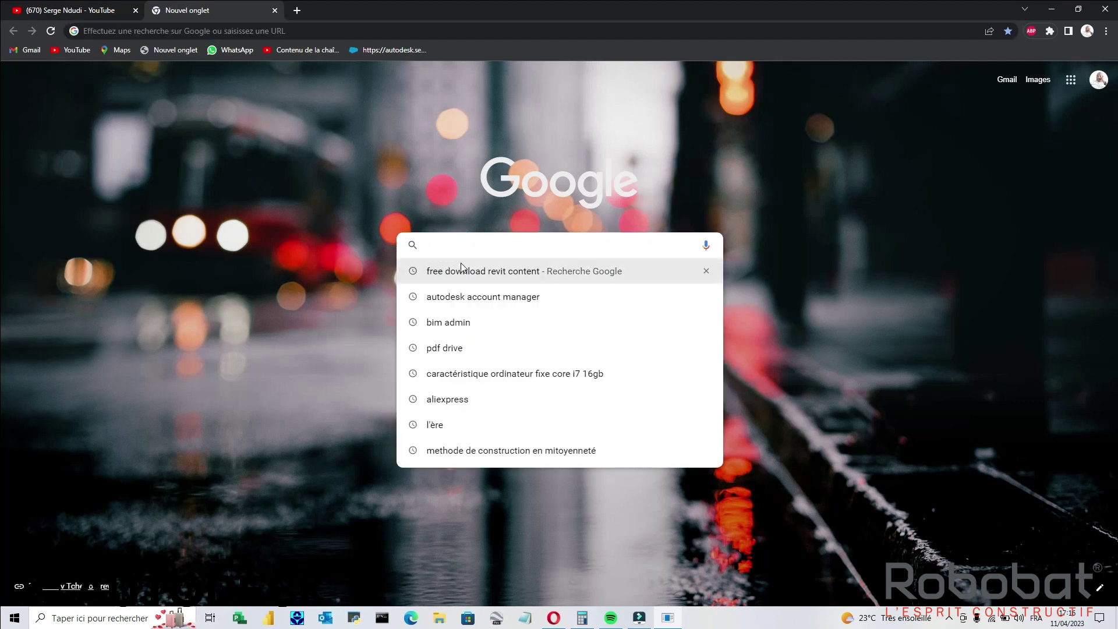
pyautogui.click(512, 272)
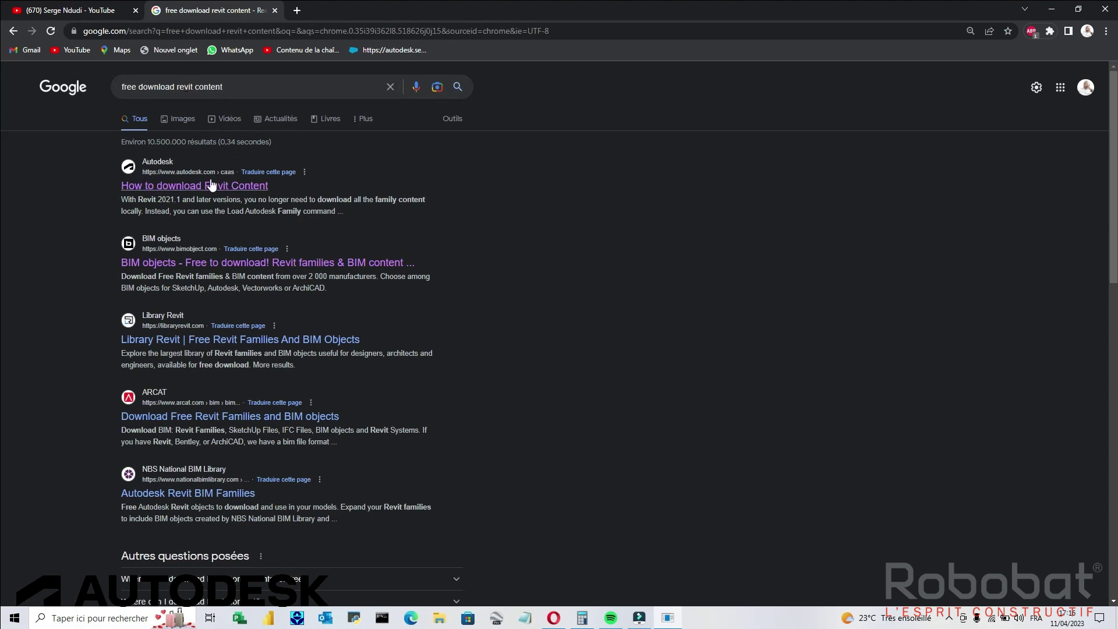
# - Open Autodesk's 'How to download Revit Content' article and scroll to its Download Content section
pyautogui.click(211, 186)
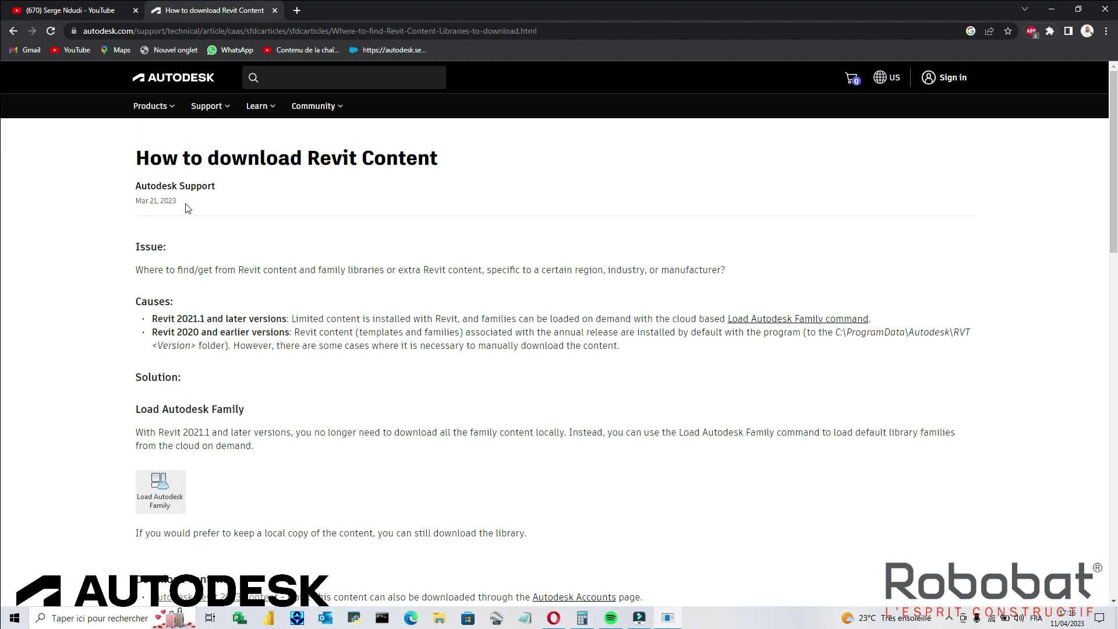
pyautogui.scroll(-4, 391, 205)
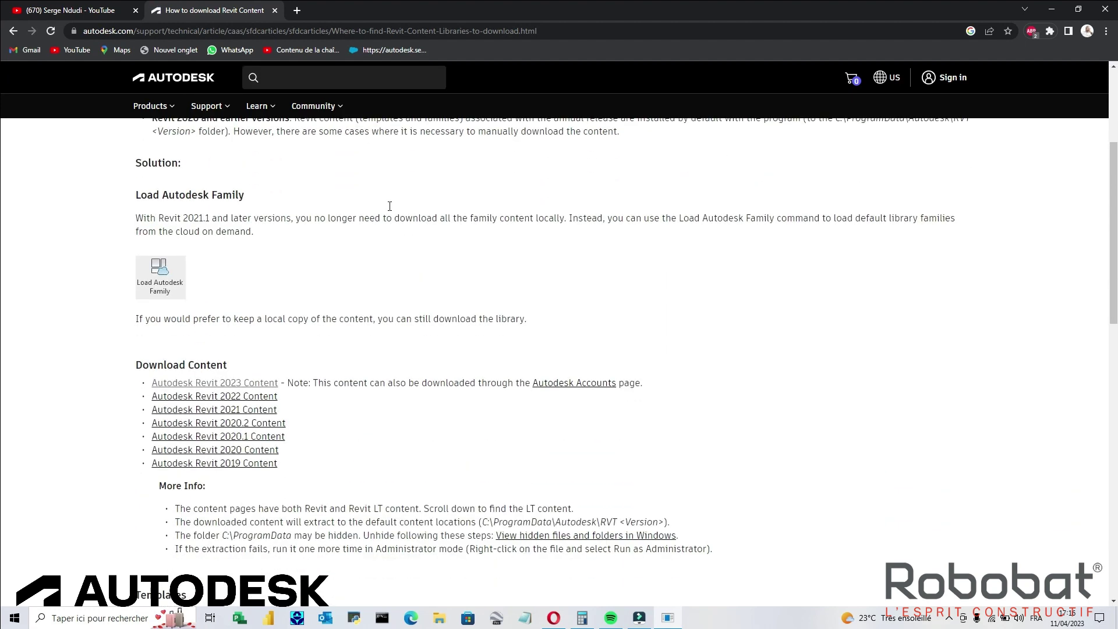
pyautogui.scroll(-2, 390, 209)
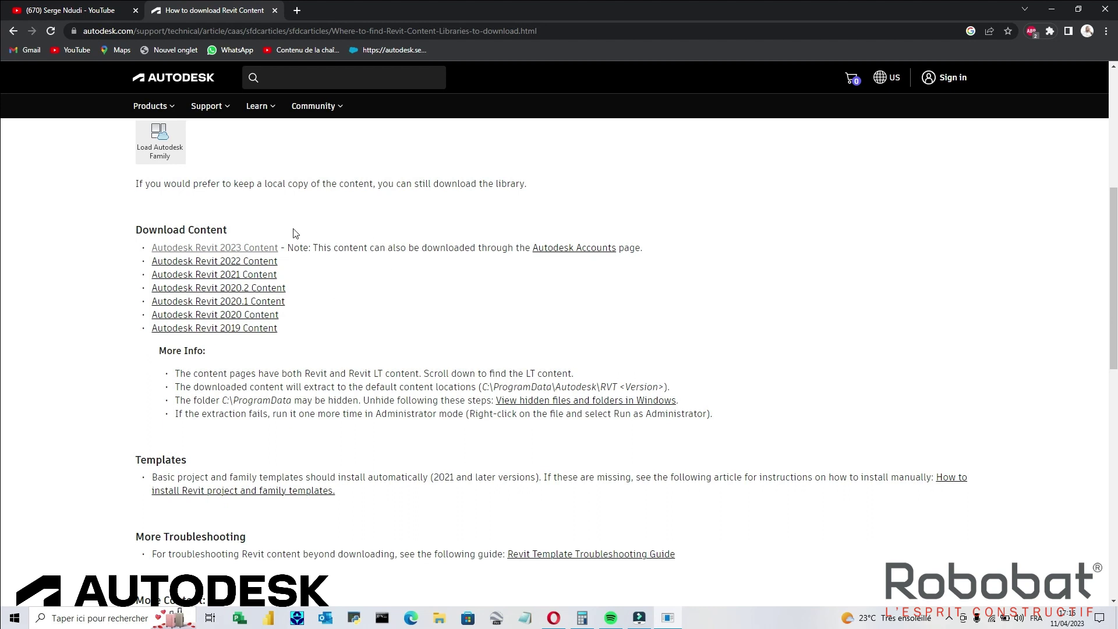
# - Open the 'Autodesk Revit 2022 Content' page and browse its language content packs table
pyautogui.click(221, 263)
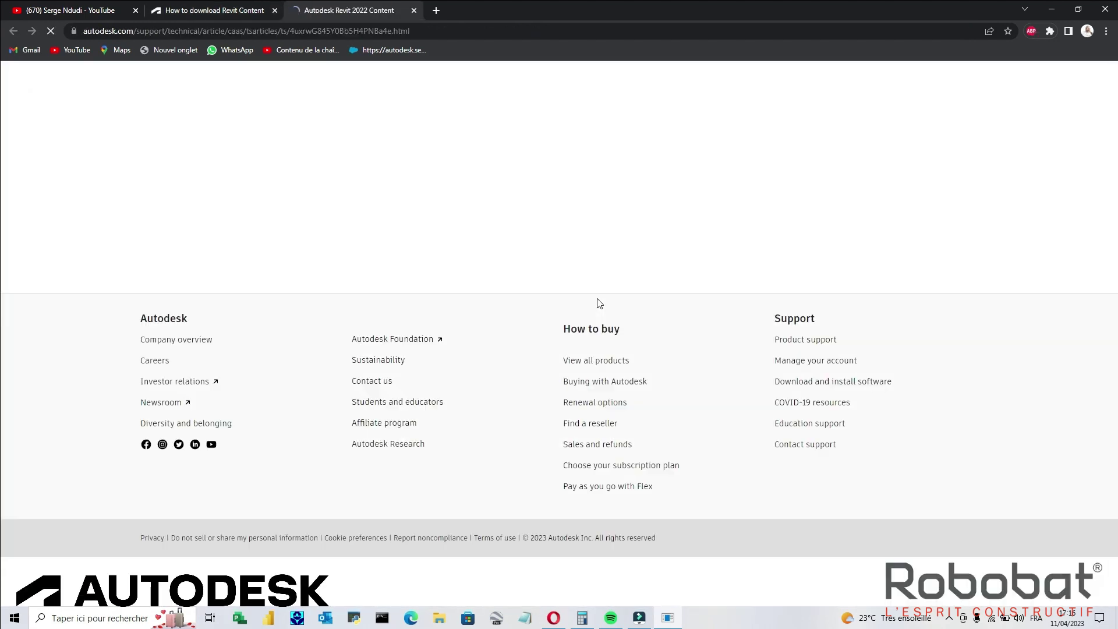
pyautogui.scroll(-1, 347, 266)
pyautogui.scroll(-2, 326, 233)
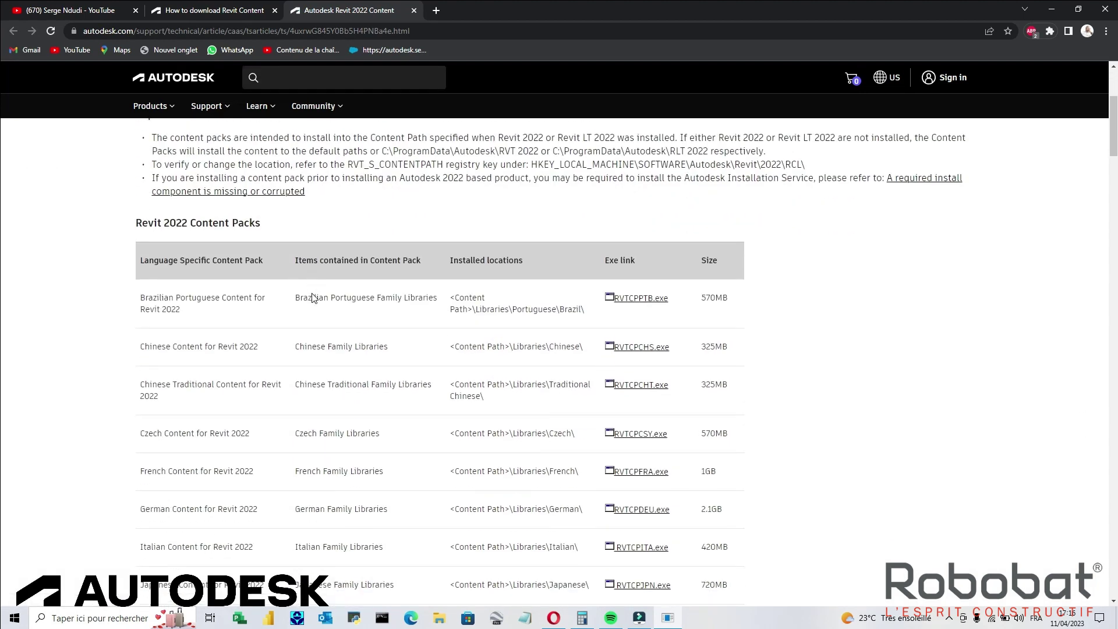
pyautogui.scroll(-3, 302, 189)
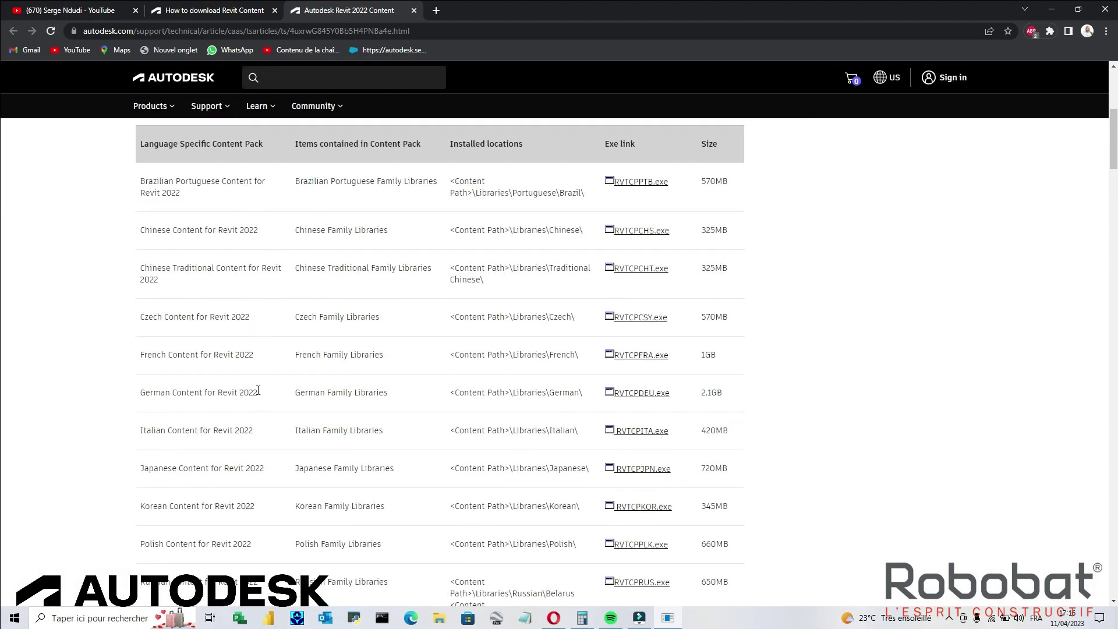
pyautogui.scroll(-2, 269, 412)
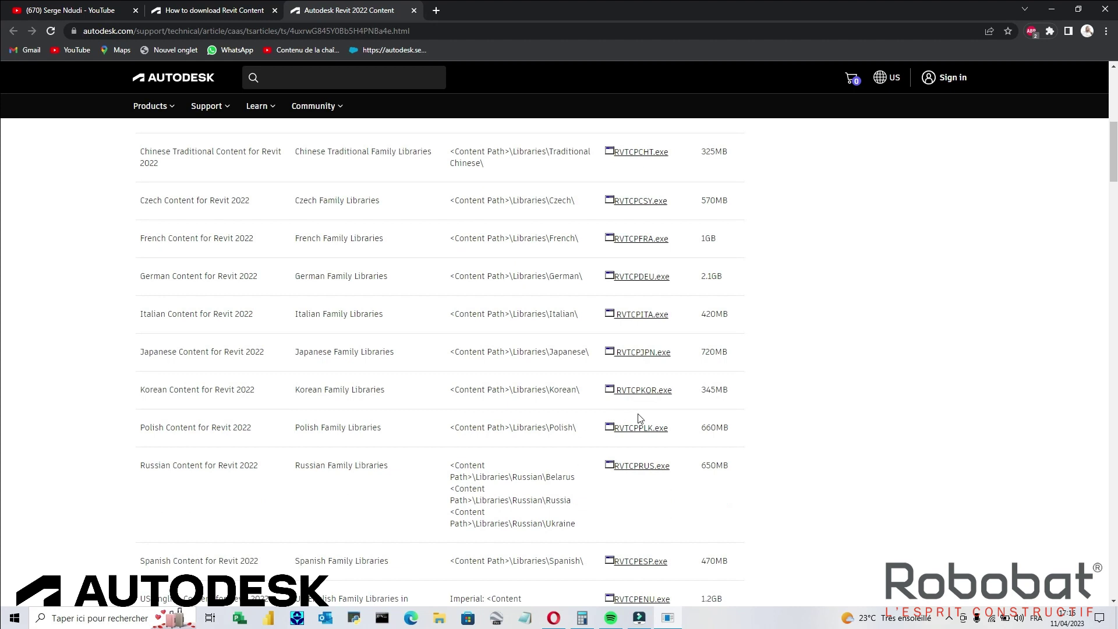
pyautogui.scroll(2, 643, 422)
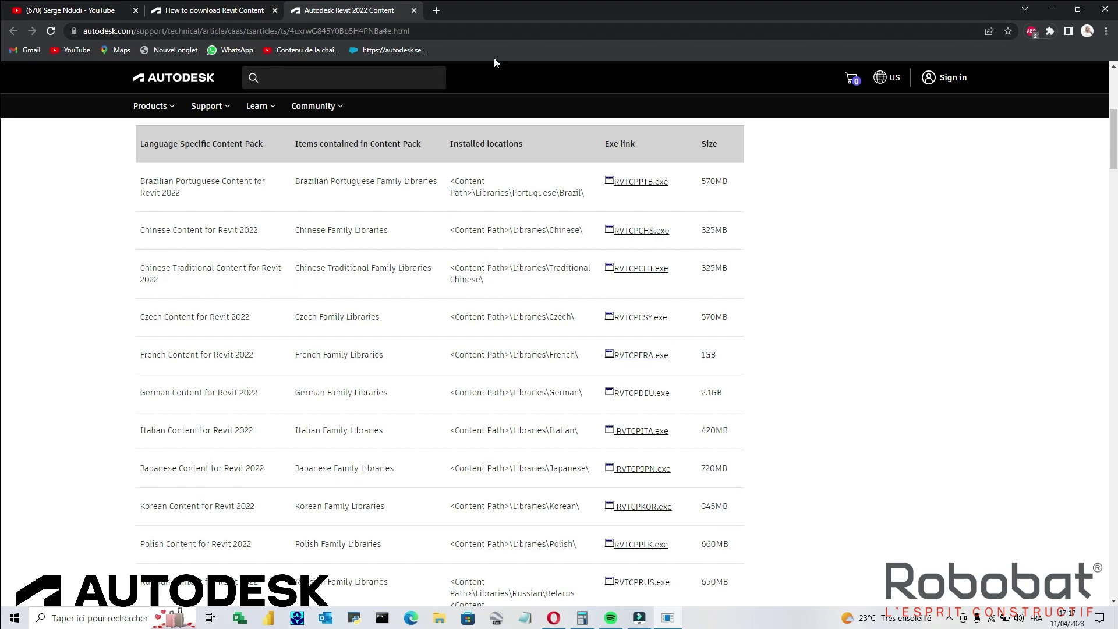
# - Reach the Autodesk Account site through a new-tab Google search for 'autodesk account manager'
pyautogui.click(436, 11)
pyautogui.click(541, 244)
pyautogui.click(498, 298)
pyautogui.click(175, 185)
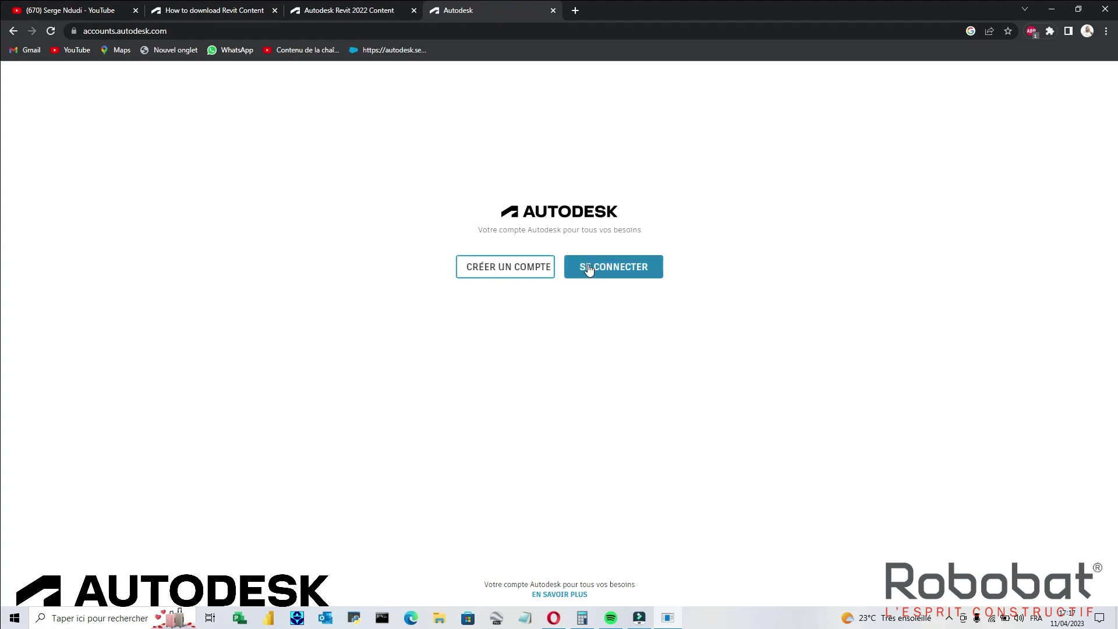
# - Sign in and go to Produits et services from the avatar menu
pyautogui.click(588, 269)
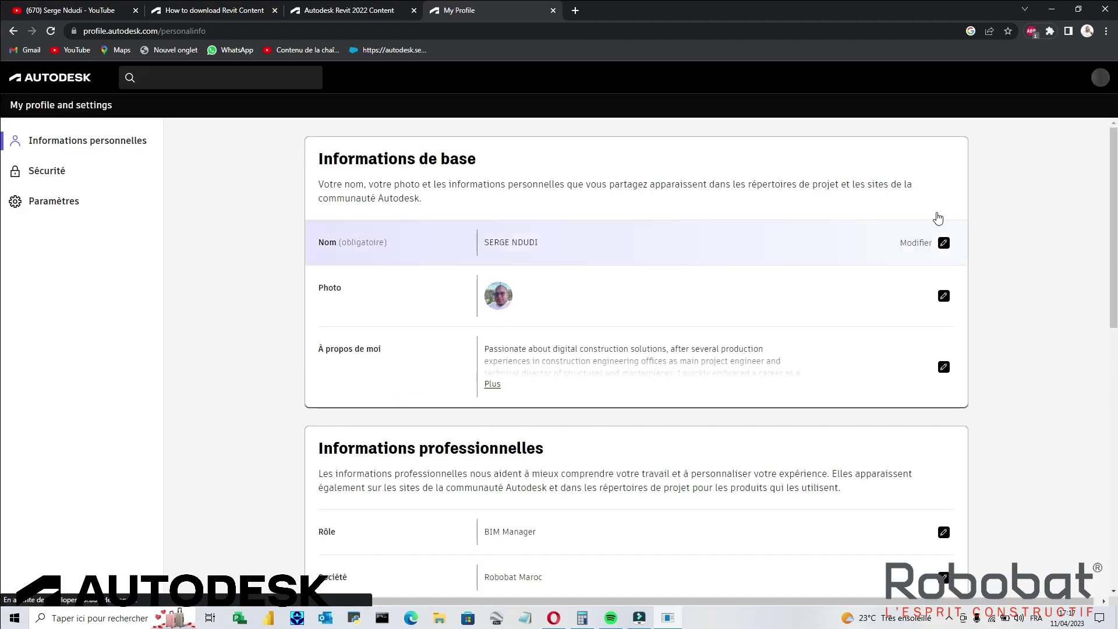
pyautogui.click(1099, 81)
pyautogui.click(1031, 210)
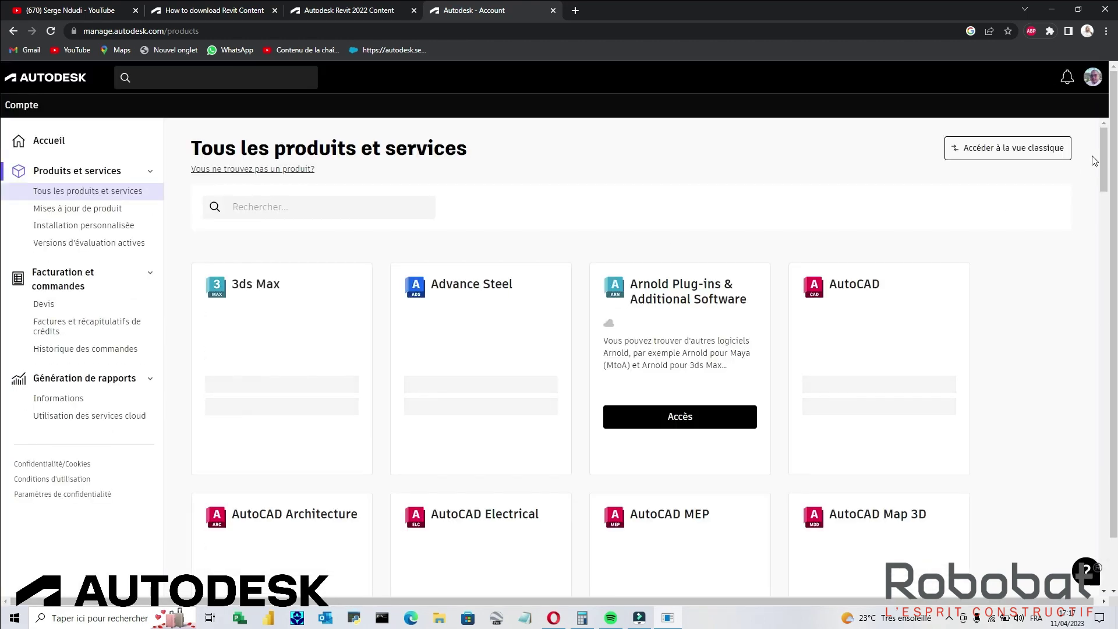
# - Open the Revit card's details and list the 12 downloadable Revit 2024 extensions
pyautogui.moveTo(1106, 150)
pyautogui.mouseDown()
pyautogui.moveTo(1087, 329)
pyautogui.moveTo(1064, 403)
pyautogui.moveTo(1071, 453)
pyautogui.mouseUp()
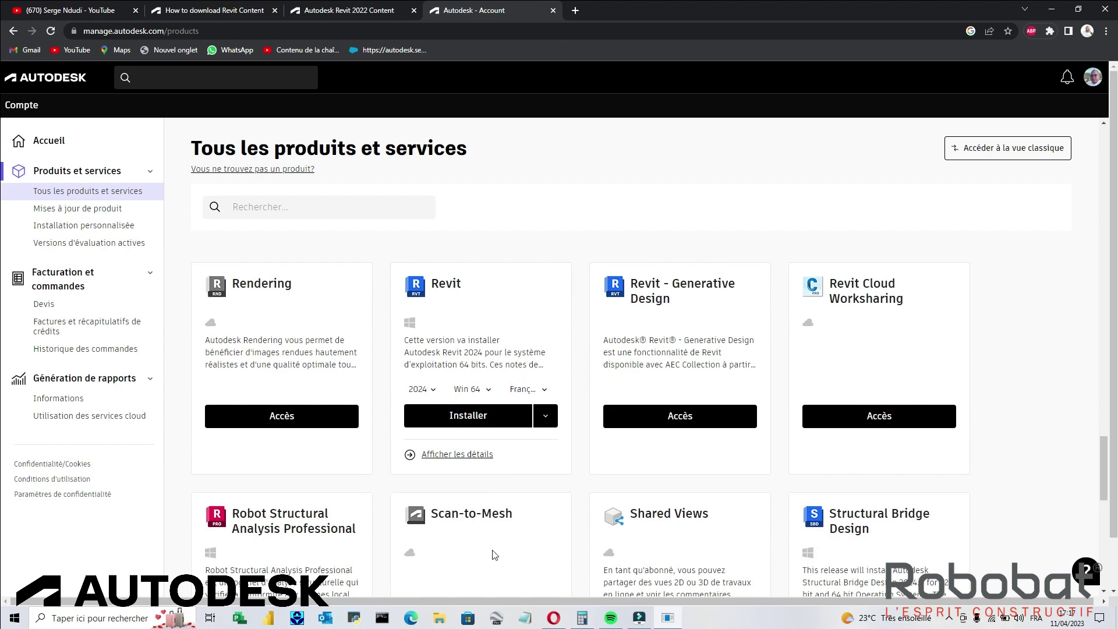
pyautogui.click(459, 455)
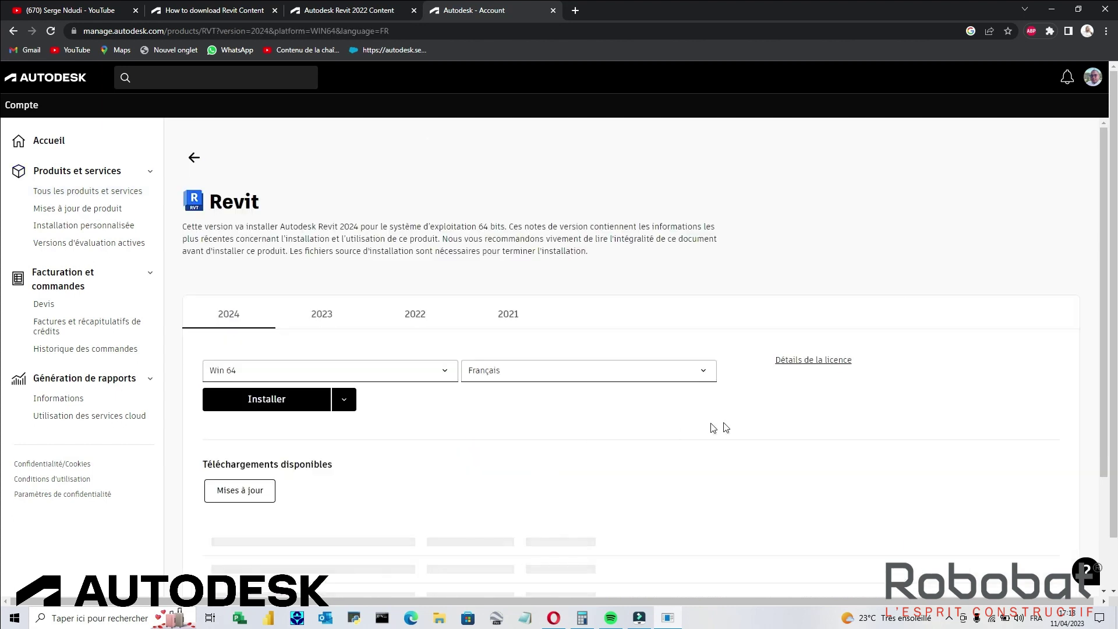
pyautogui.moveTo(1106, 309); pyautogui.dragTo(1107, 380)
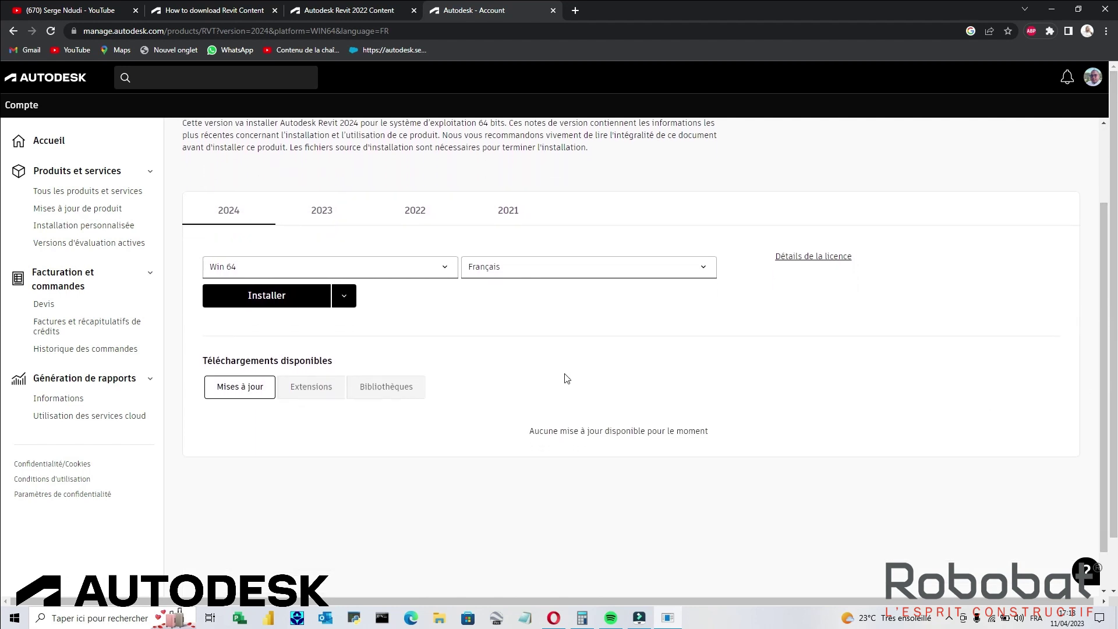
pyautogui.click(304, 396)
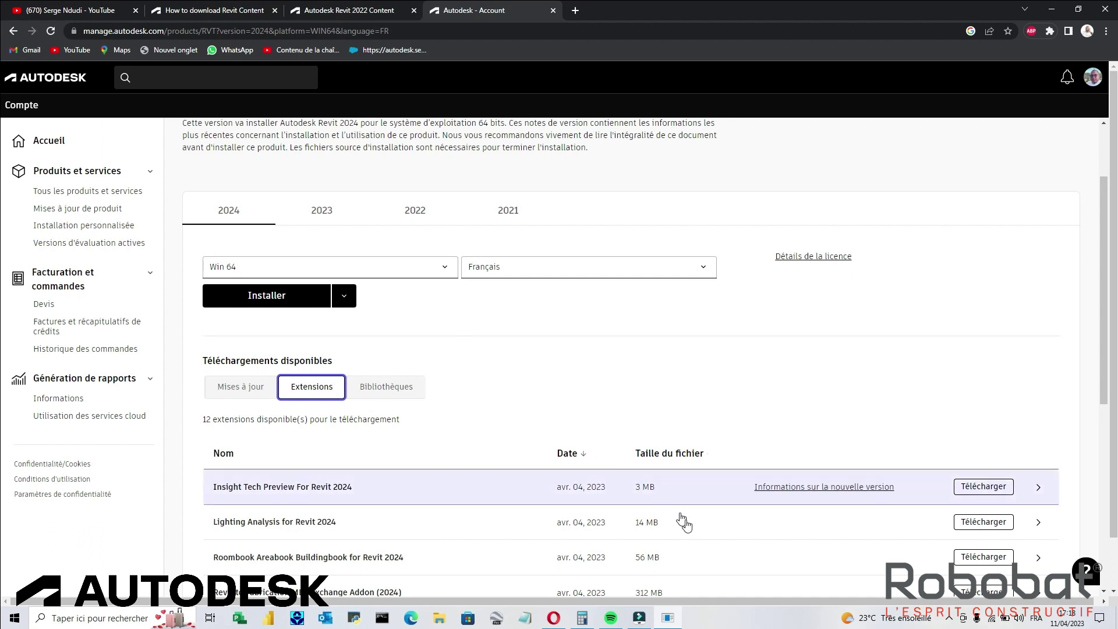
pyautogui.moveTo(1105, 319)
pyautogui.mouseDown()
pyautogui.moveTo(1108, 488)
pyautogui.moveTo(1107, 343)
pyautogui.mouseUp()
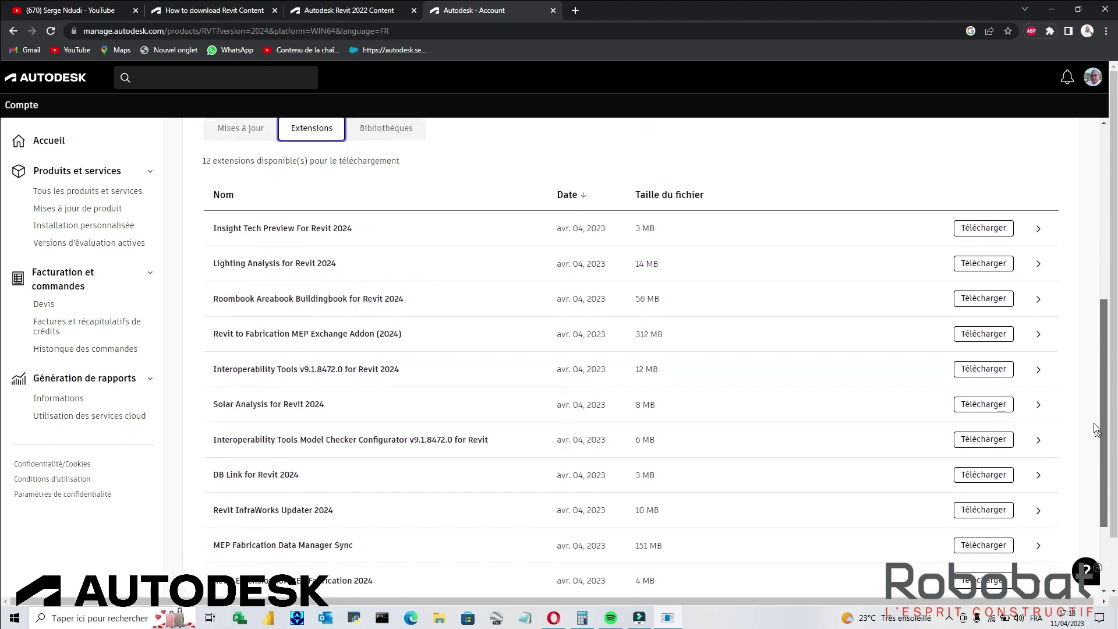
# - Download French Content for Revit 2024 (1 GB) from the Bibliothèques list, dismissing the download notice
pyautogui.click(393, 338)
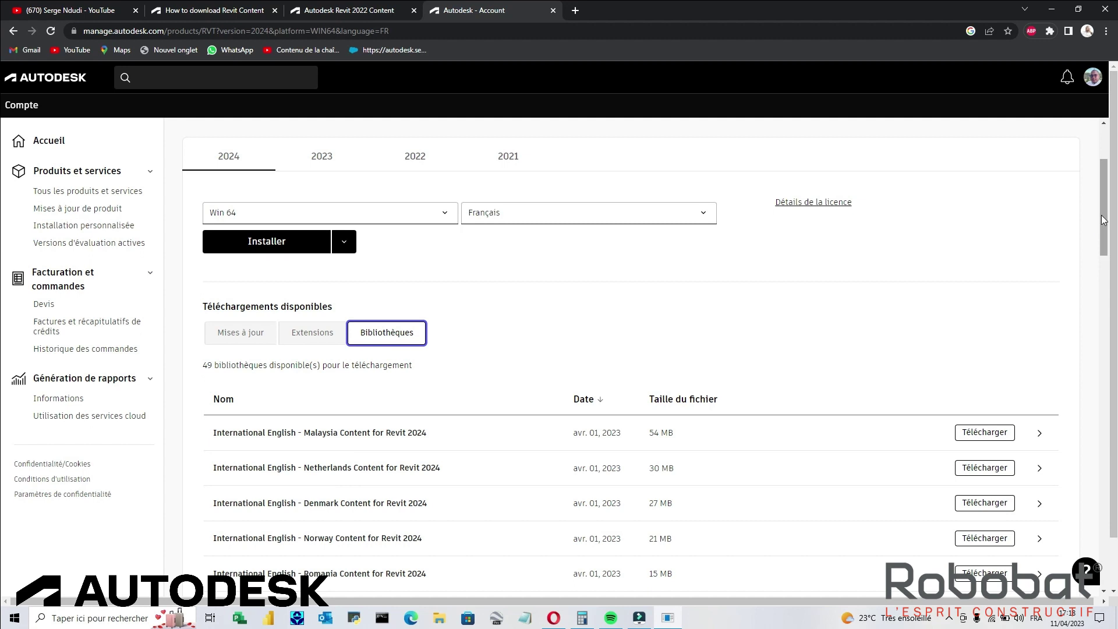
pyautogui.scroll(-10, 221, 519)
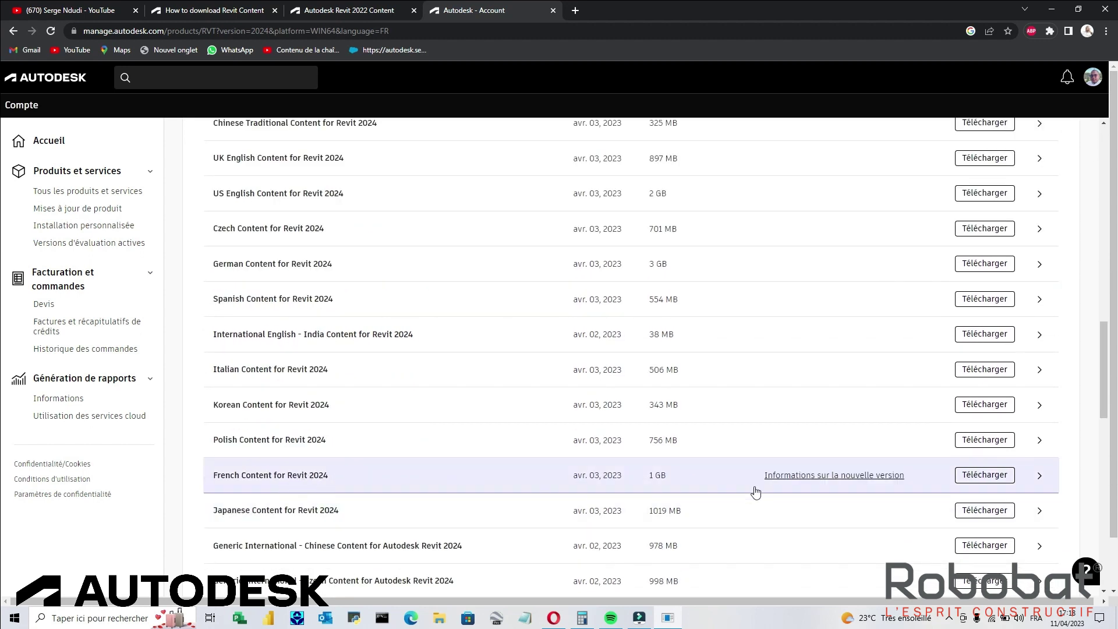
pyautogui.click(1002, 476)
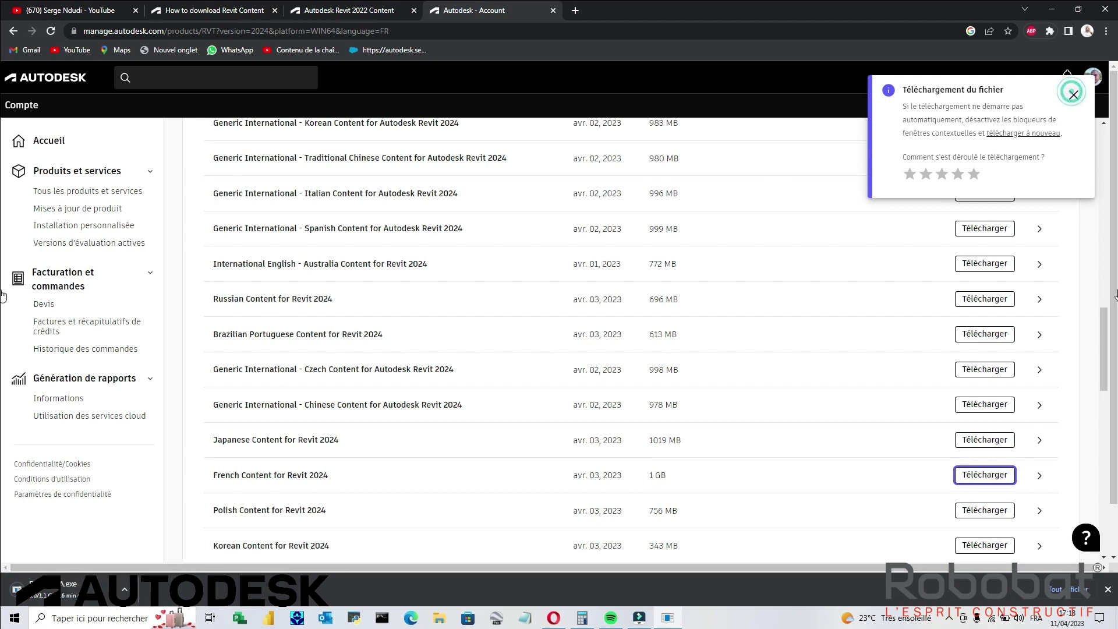
pyautogui.click(1074, 98)
pyautogui.moveTo(1103, 343); pyautogui.dragTo(1094, 317)
pyautogui.scroll(10, 1094, 316)
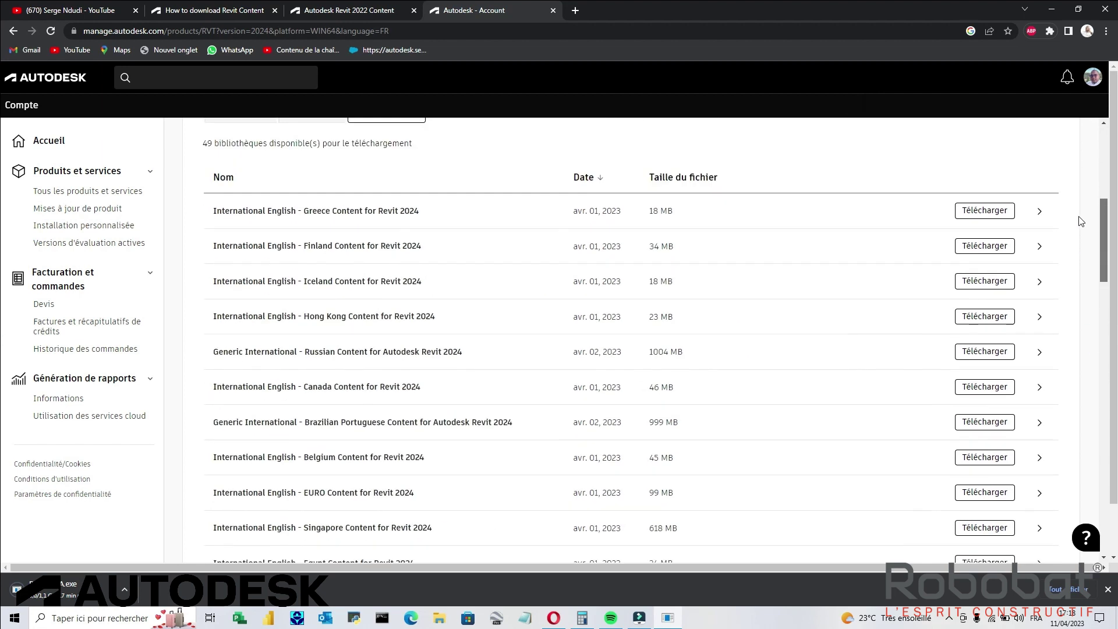
pyautogui.scroll(5, 1078, 220)
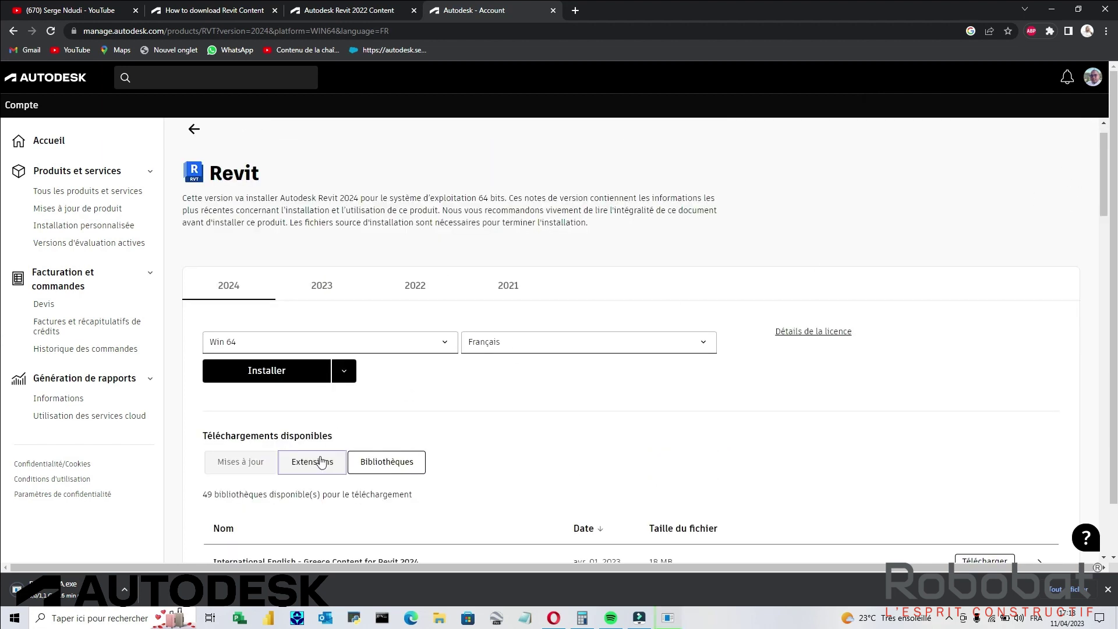
# - Download the Robot Structural Analysis Extension for Revit 2024, then return to the YouTube tab
pyautogui.click(318, 462)
pyautogui.moveTo(1105, 257); pyautogui.dragTo(1107, 375)
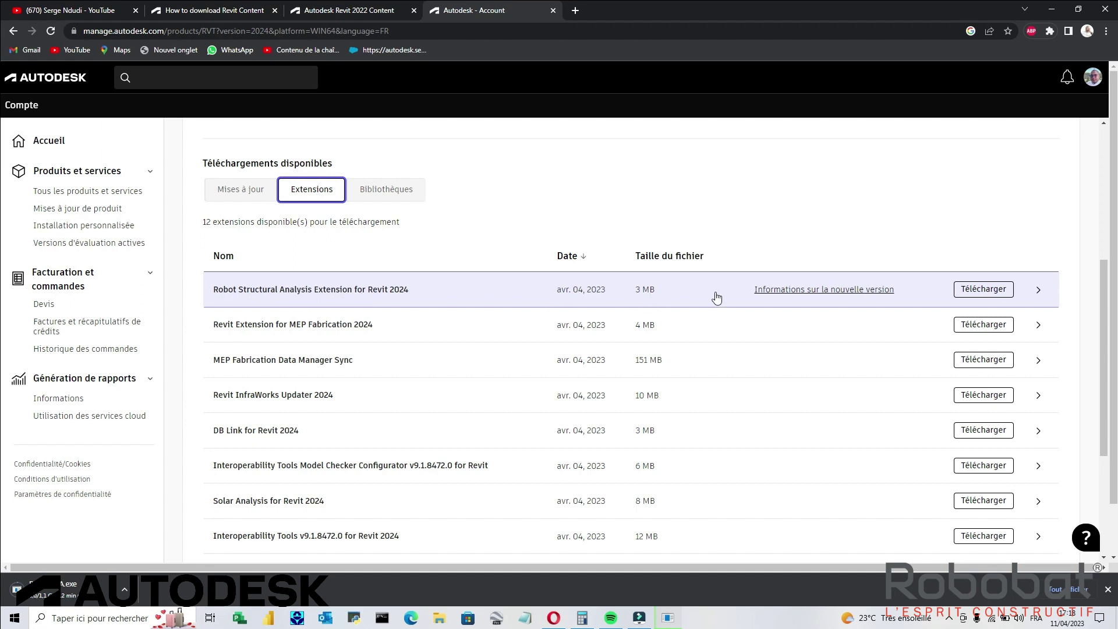
pyautogui.click(970, 291)
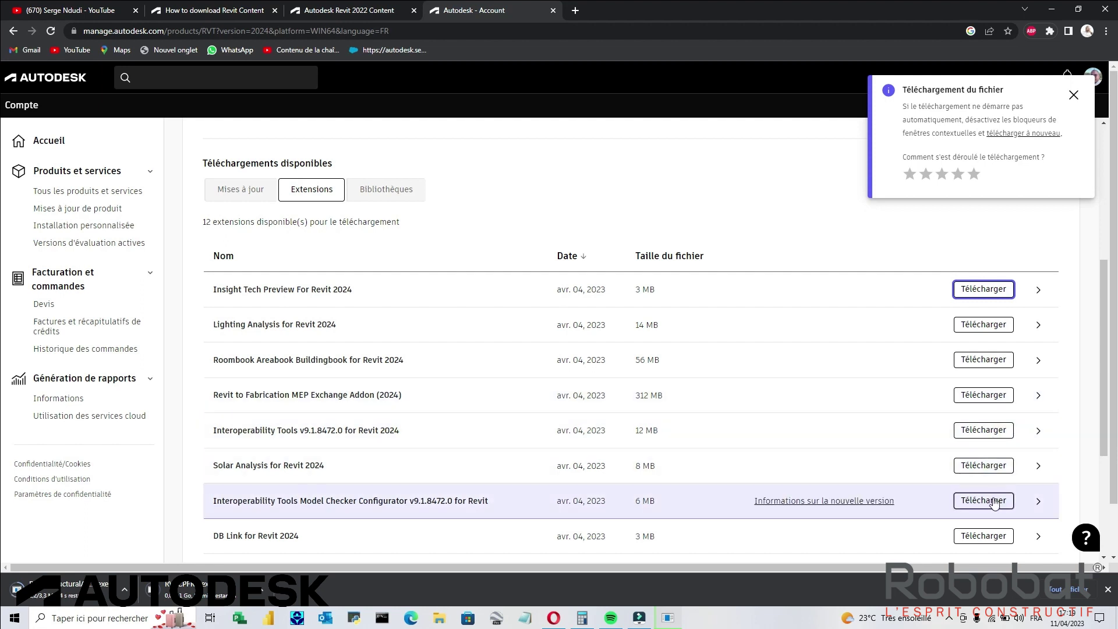
pyautogui.moveTo(1104, 403); pyautogui.dragTo(1104, 465)
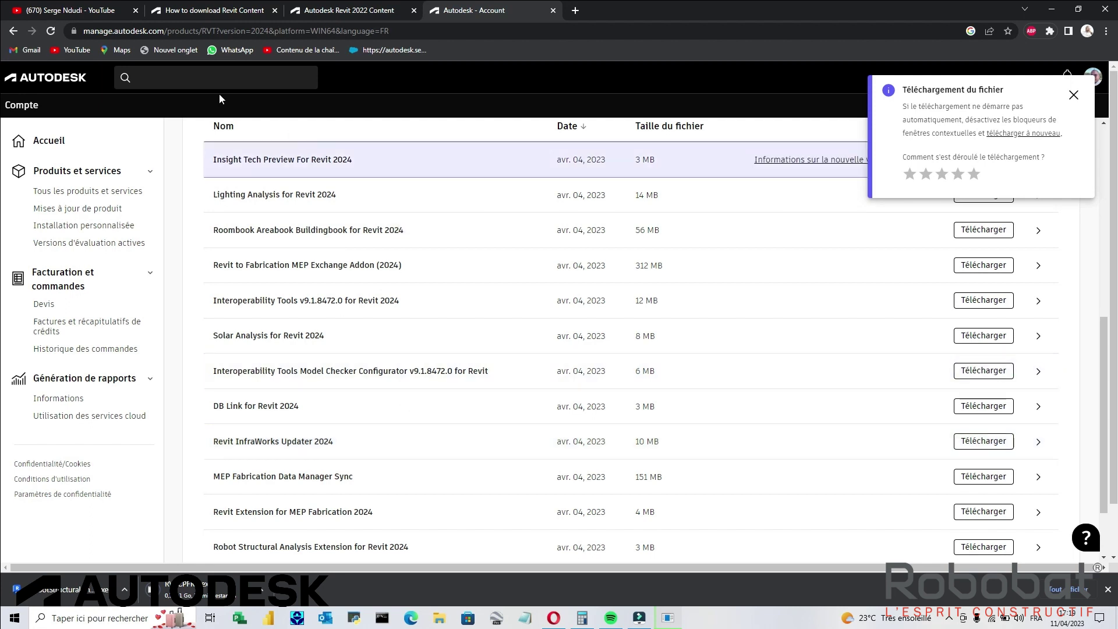
pyautogui.click(87, 10)
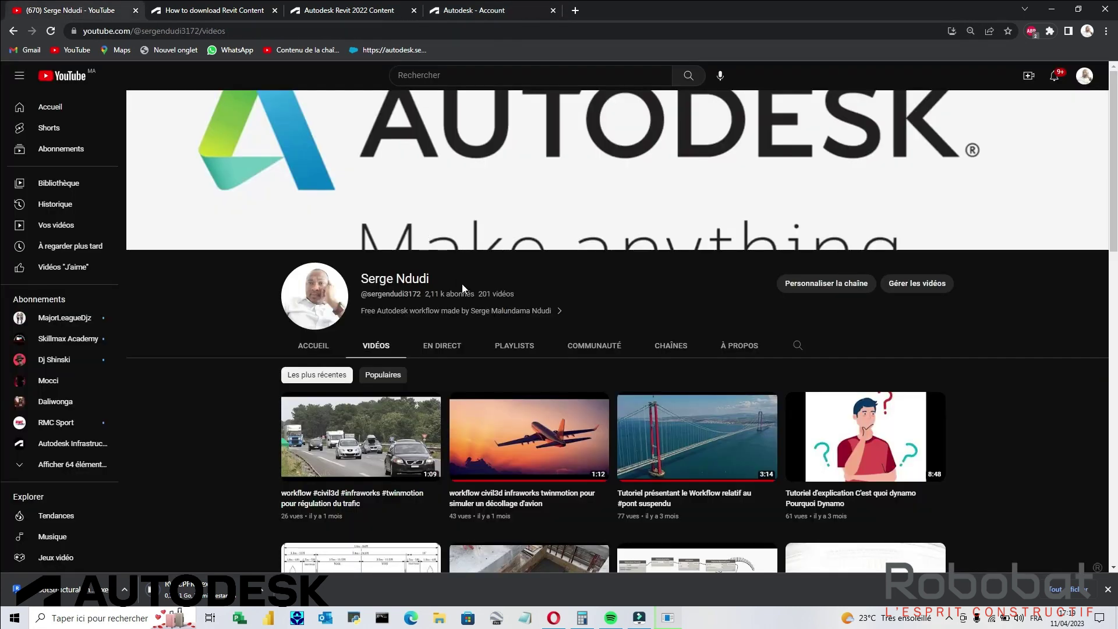